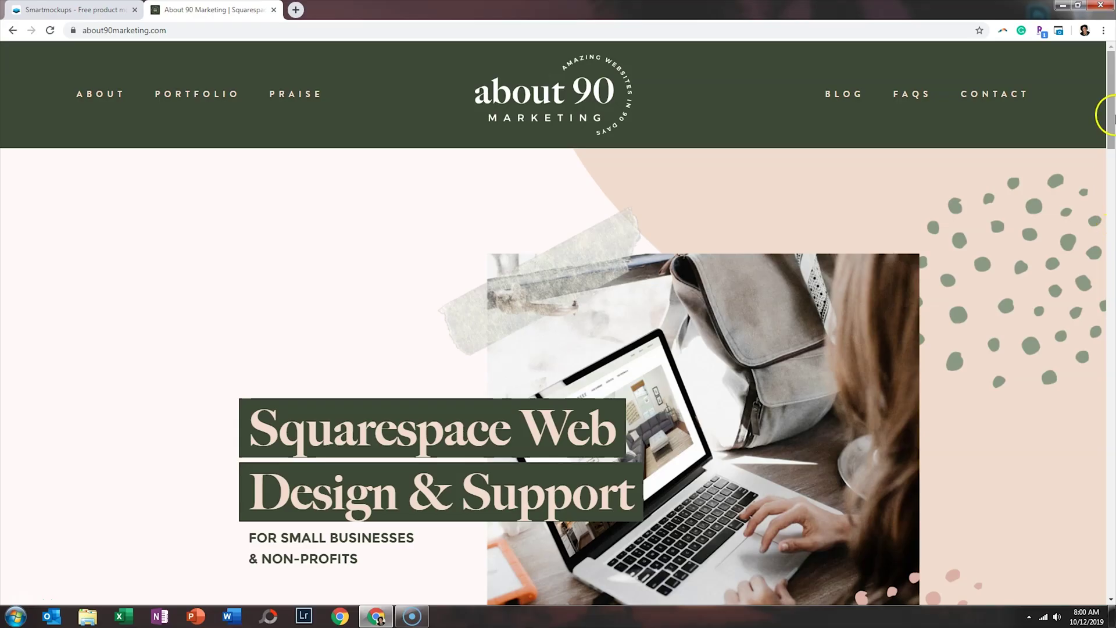
# - Switch to the Smartmockups site and open the MacBook on wooden table with fruit mockup from the laptop technology mockups
pyautogui.moveTo(1110, 116); pyautogui.dragTo(1111, 311)
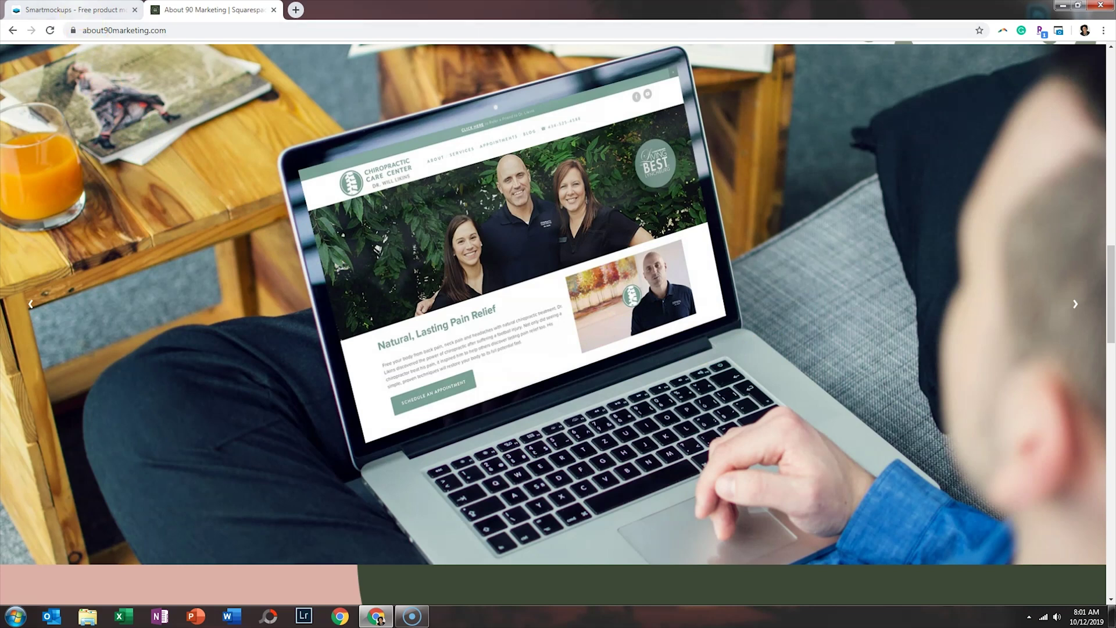
pyautogui.click(81, 10)
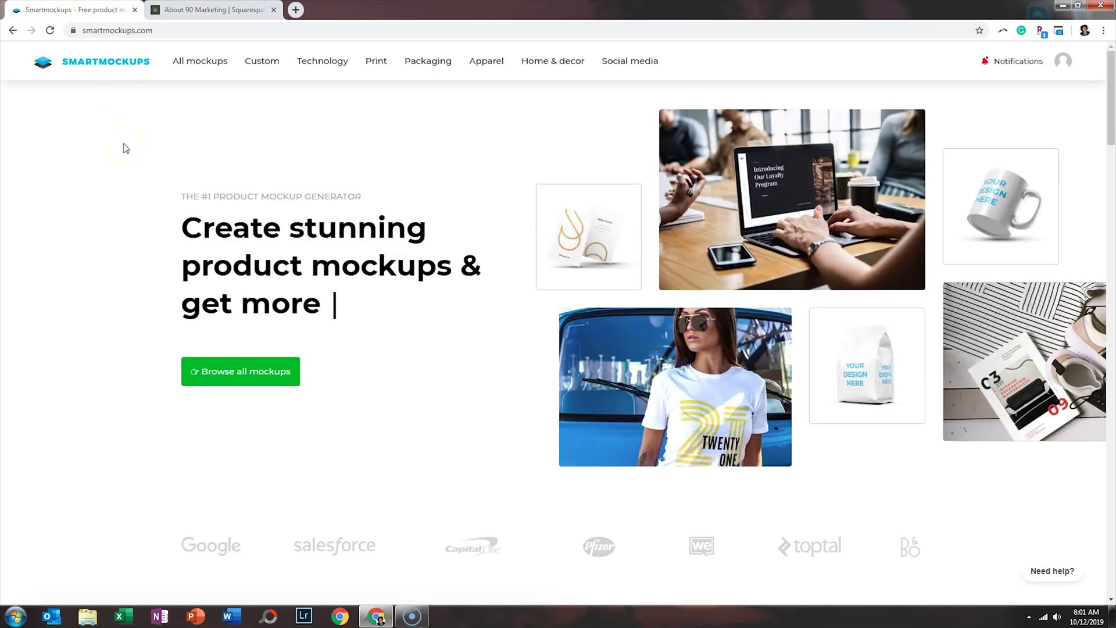
pyautogui.moveTo(325, 71)
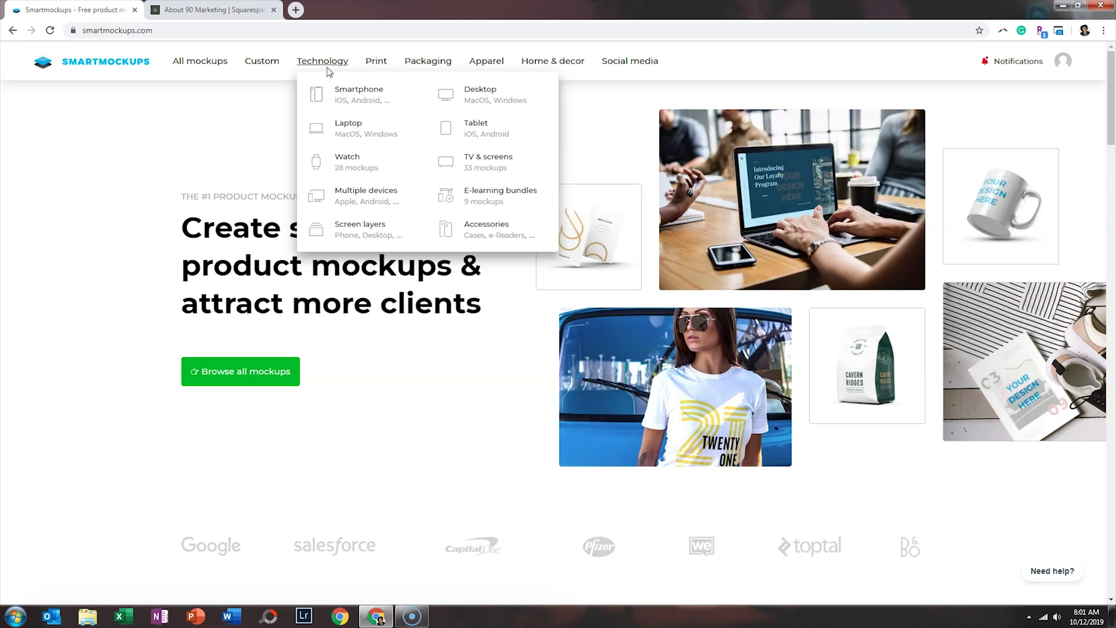
pyautogui.click(349, 83)
pyautogui.click(346, 124)
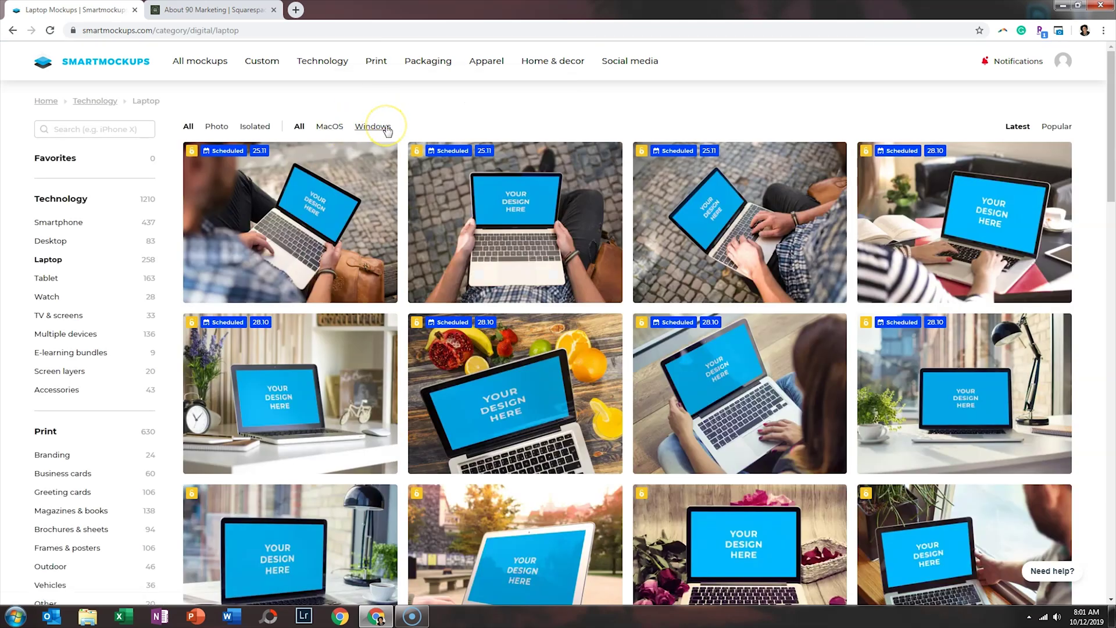
pyautogui.click(493, 387)
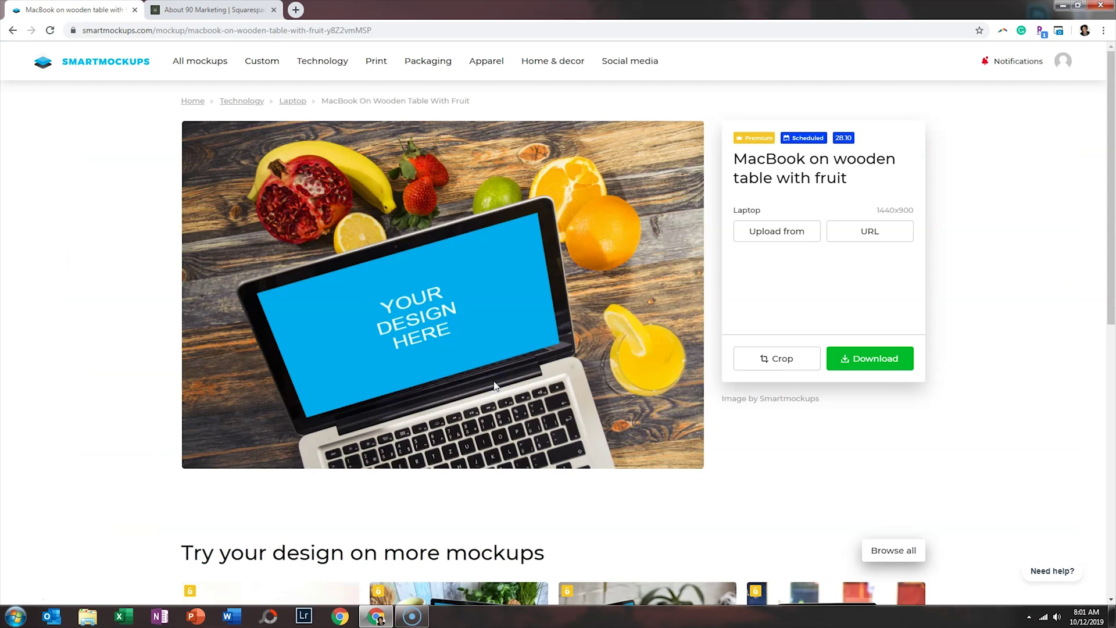
pyautogui.click(880, 241)
pyautogui.write('w')
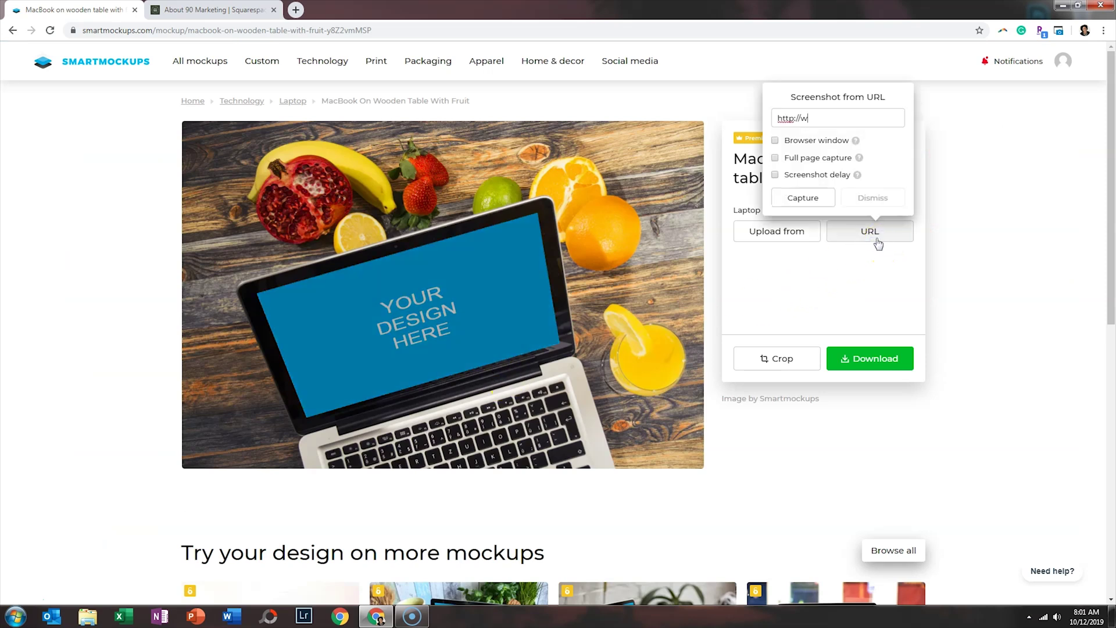
pyautogui.write('ww.eyeforebony.com')
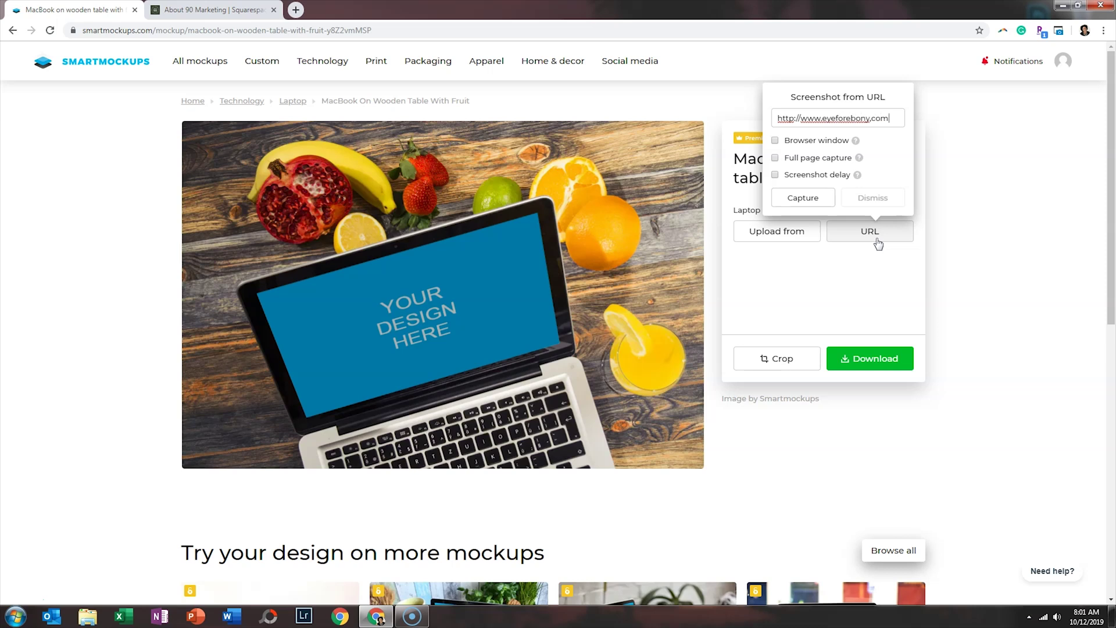
pyautogui.press('BackSpace')
pyautogui.press('BackSpace')
pyautogui.press('BackSpace')
pyautogui.write('com')
pyautogui.click(779, 203)
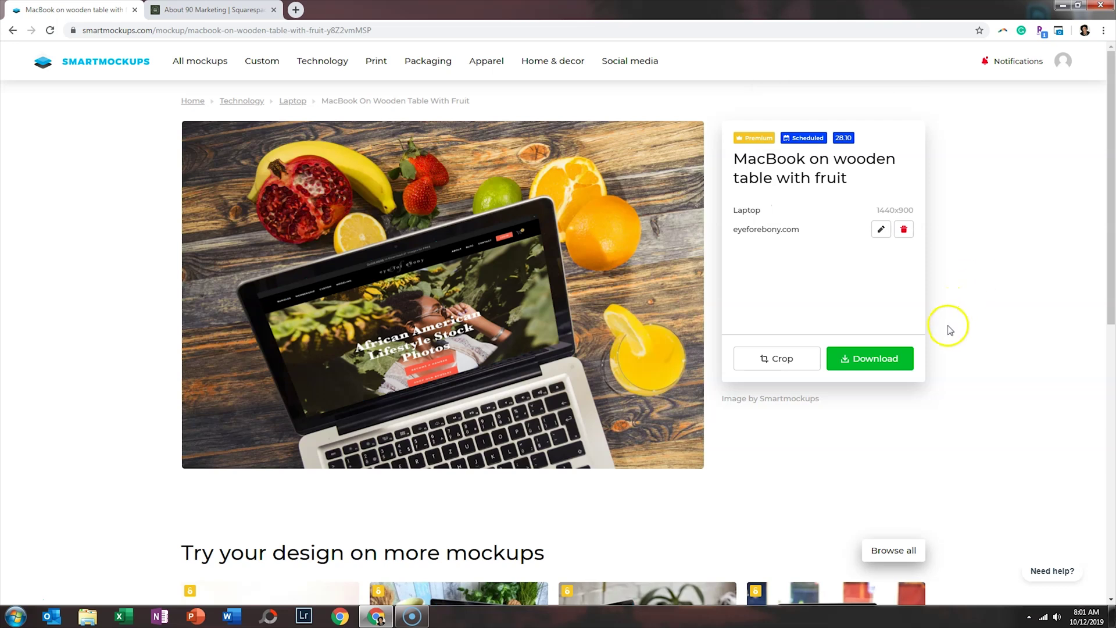
# - Check the image quality choices offered for downloading the fruit table mockup without downloading it
pyautogui.click(896, 359)
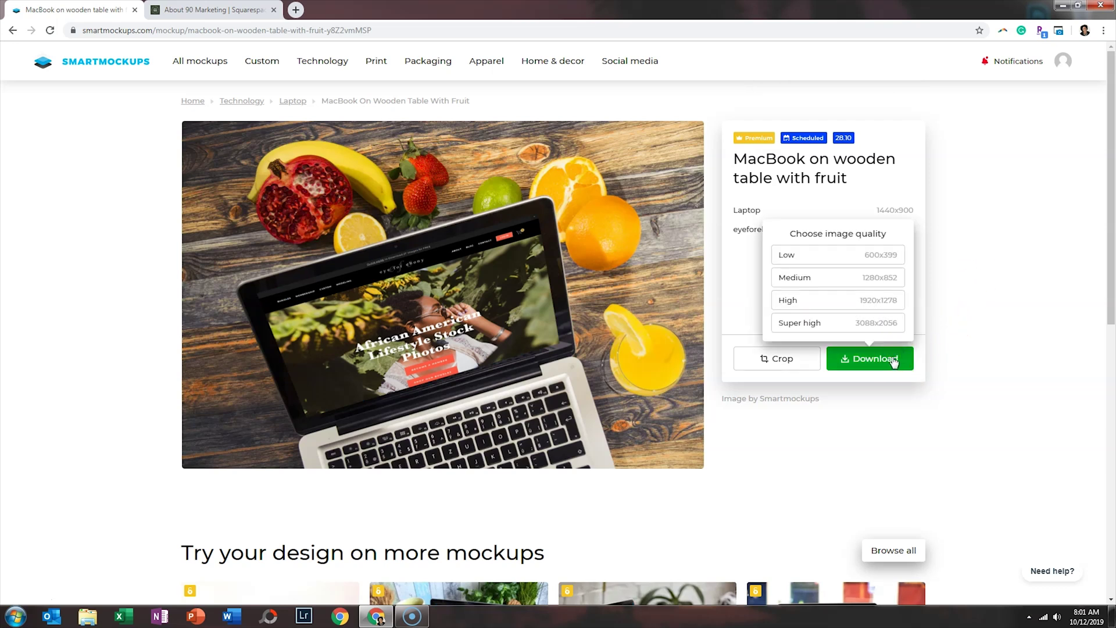
pyautogui.click(972, 317)
# - Return to the laptop mockups, filter them to isolated ones and open the MacBook Air in 3 colors mockup
pyautogui.click(13, 31)
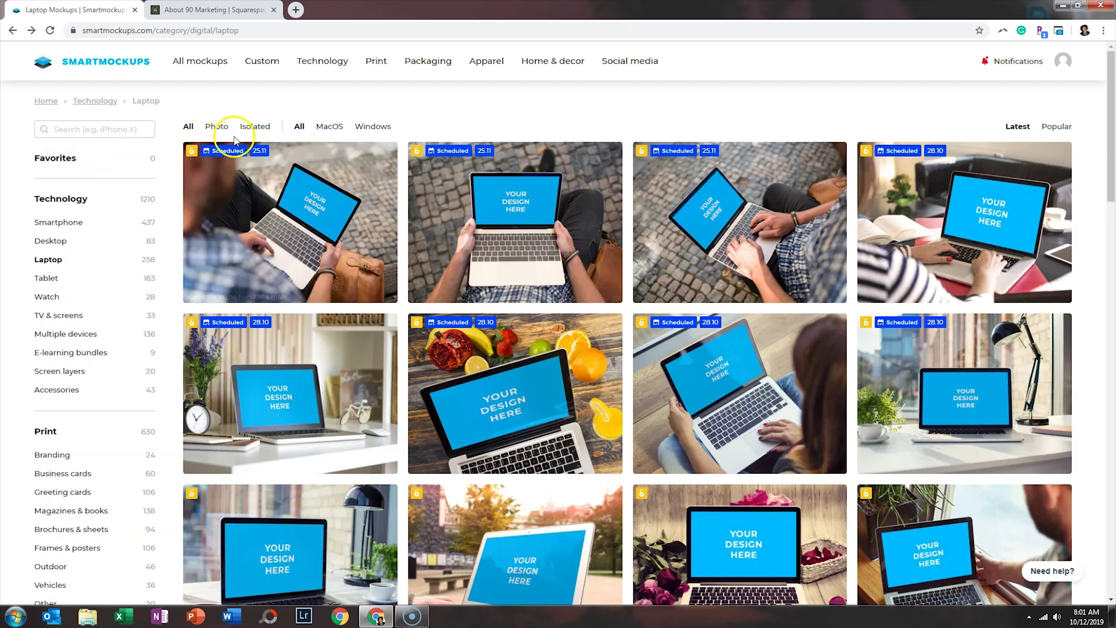
pyautogui.click(252, 132)
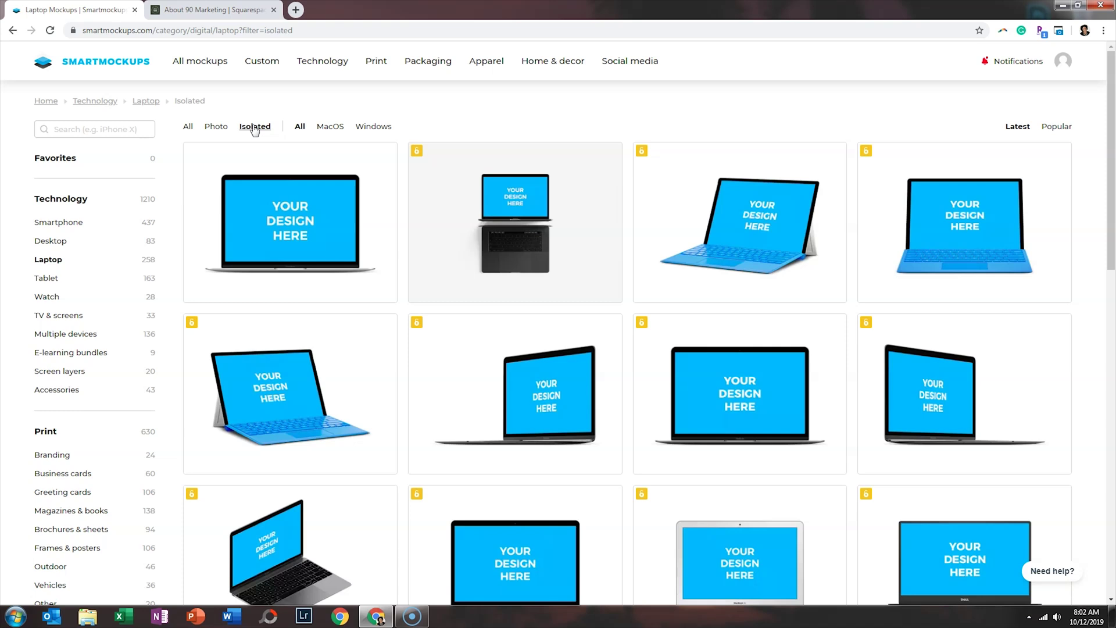
pyautogui.click(260, 201)
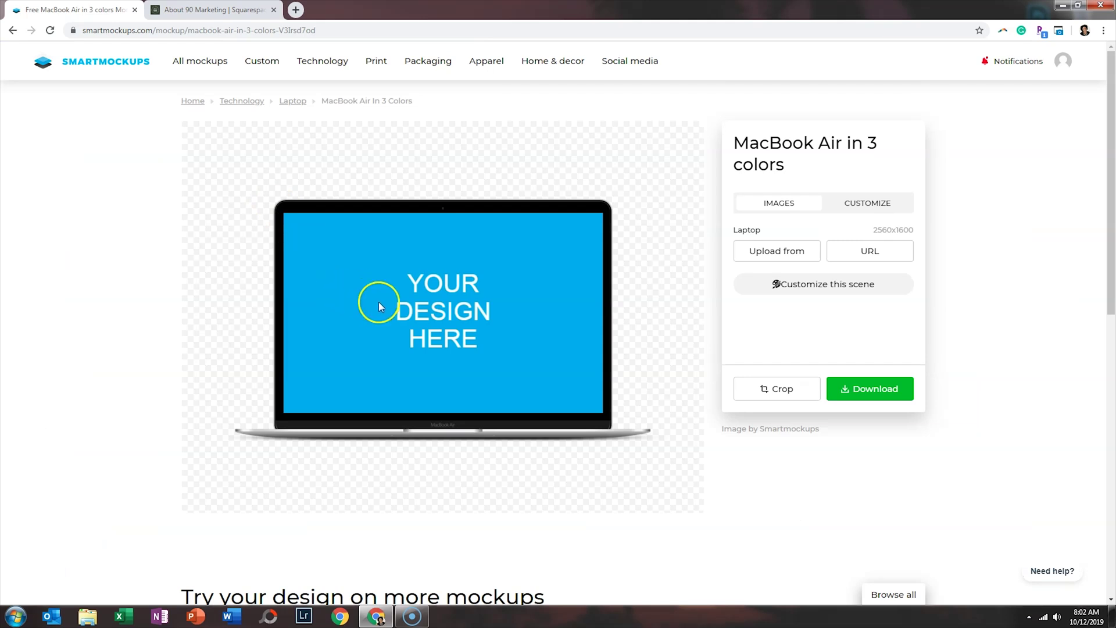
pyautogui.click(902, 253)
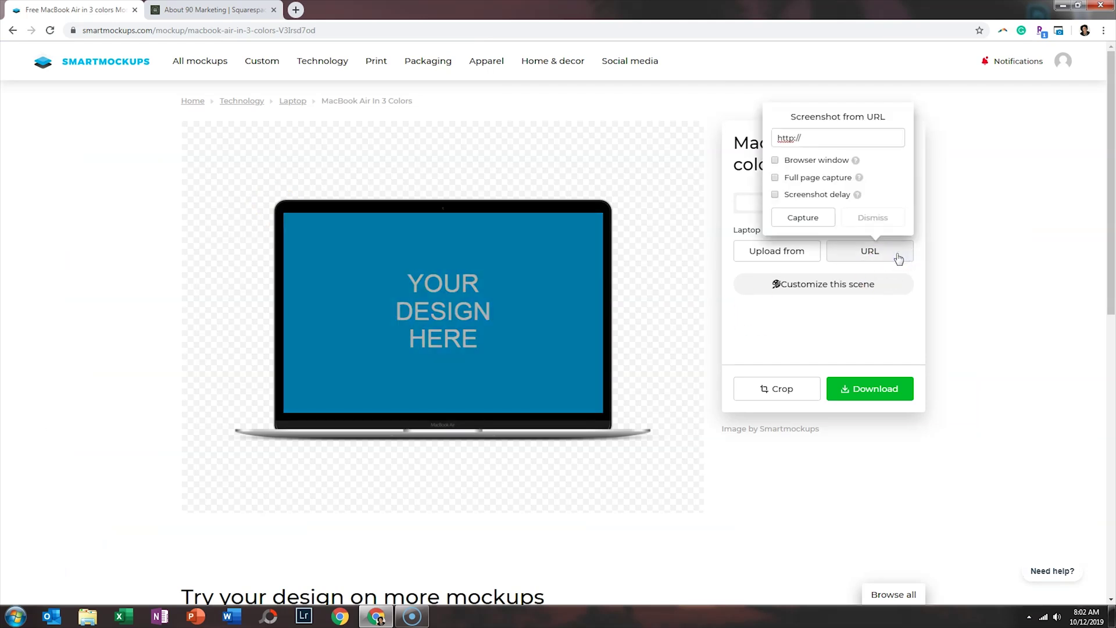
pyautogui.write('www.eyeforebony.com')
pyautogui.click(820, 218)
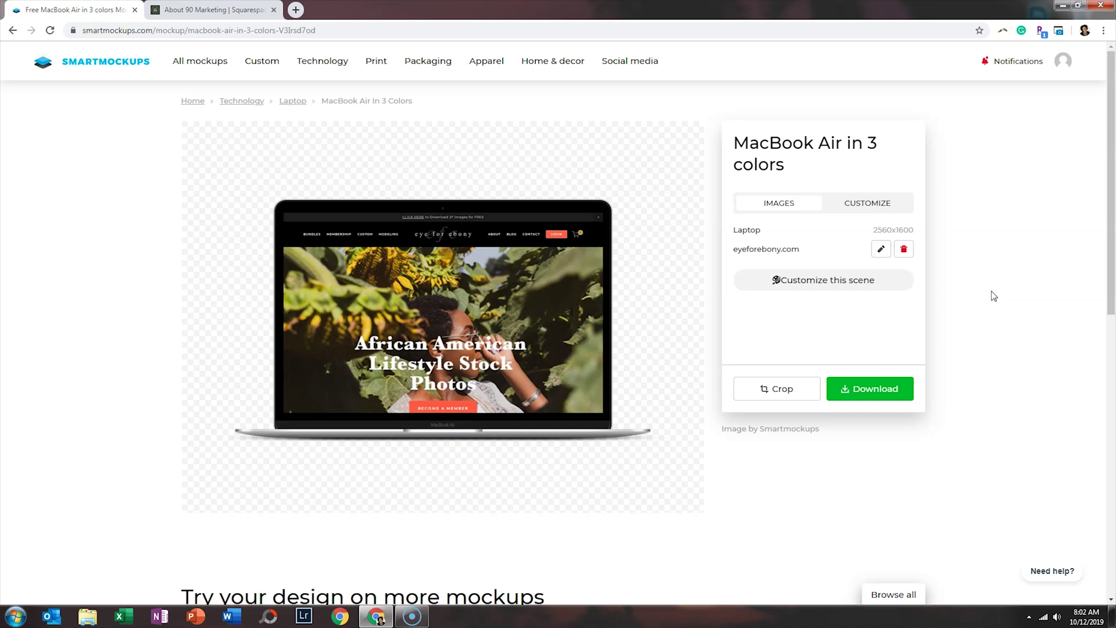
# - Examine the MacBook Air mockup's customization options, including color scheme, branding, logo visibility and background
pyautogui.click(905, 211)
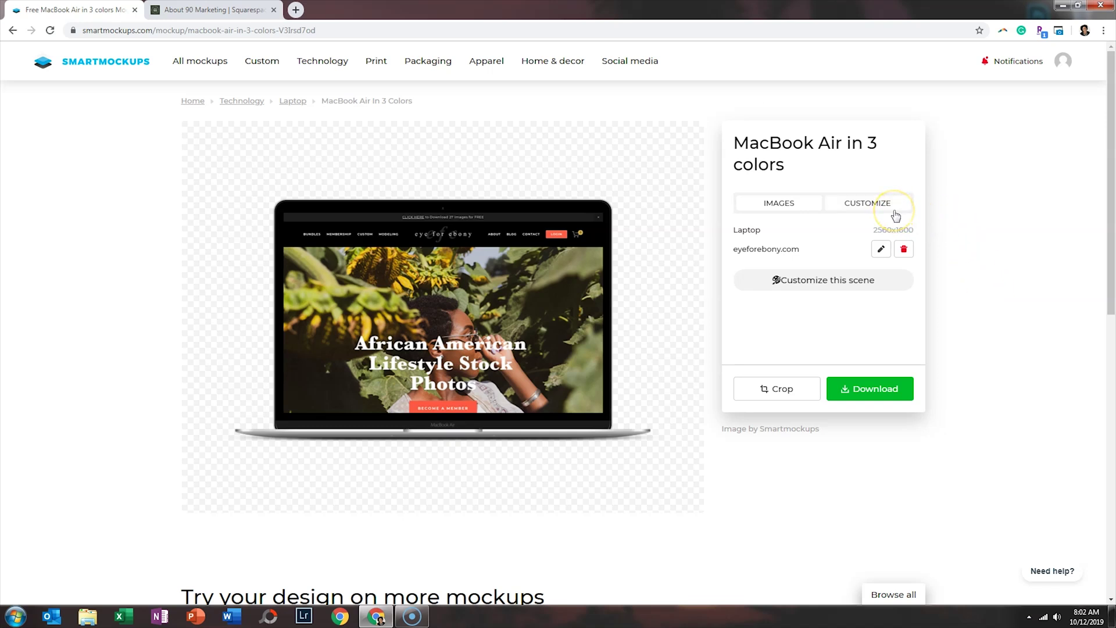
pyautogui.click(877, 243)
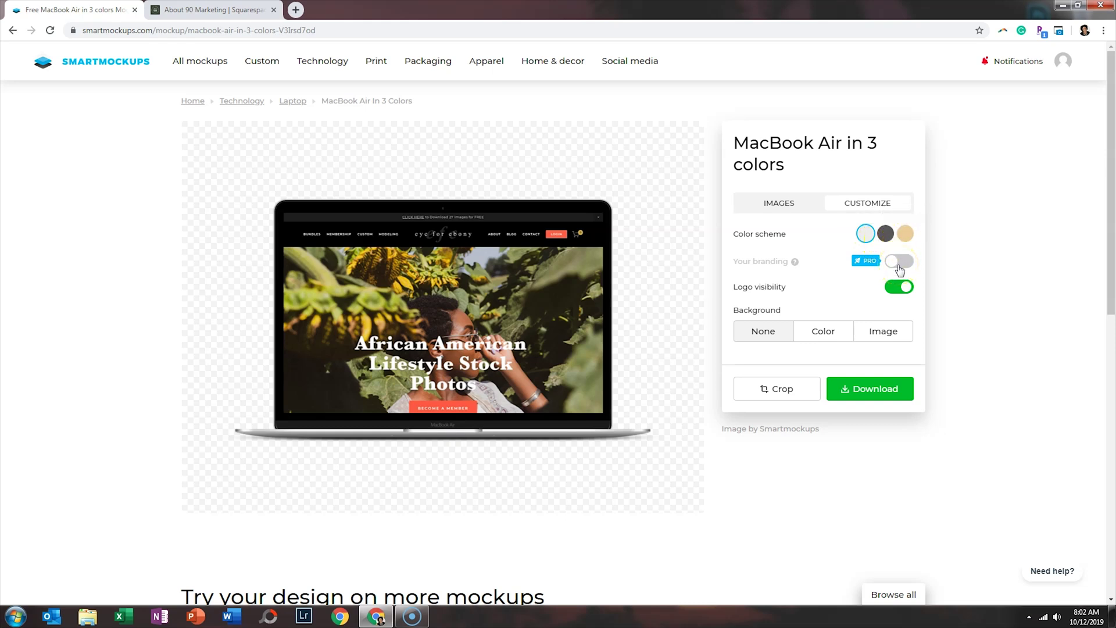
pyautogui.click(833, 343)
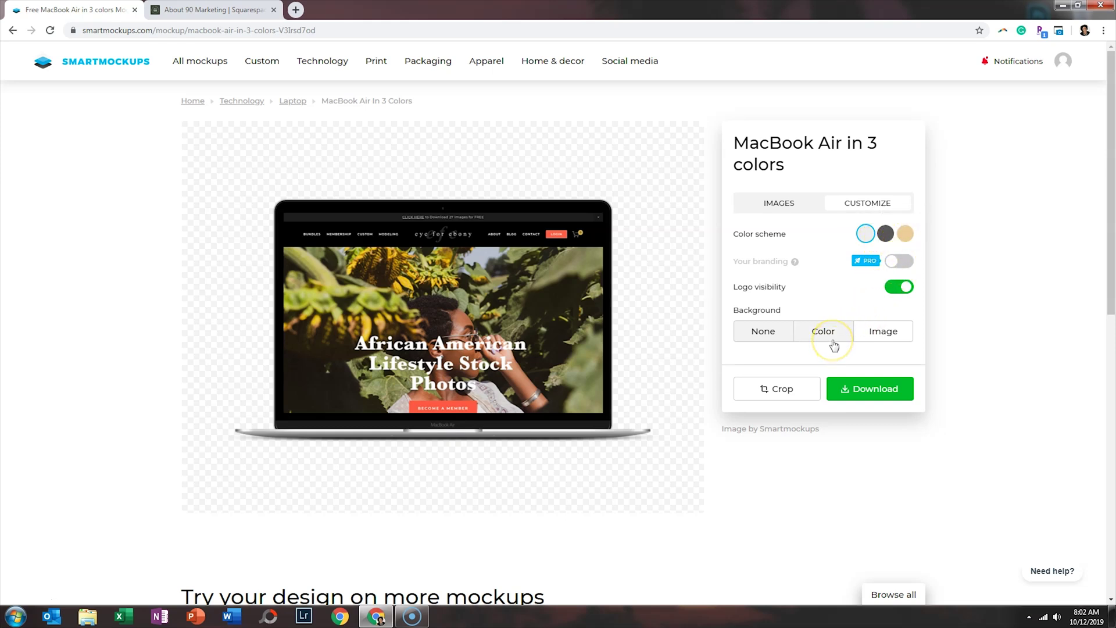
pyautogui.click(870, 331)
pyautogui.click(833, 336)
pyautogui.click(791, 397)
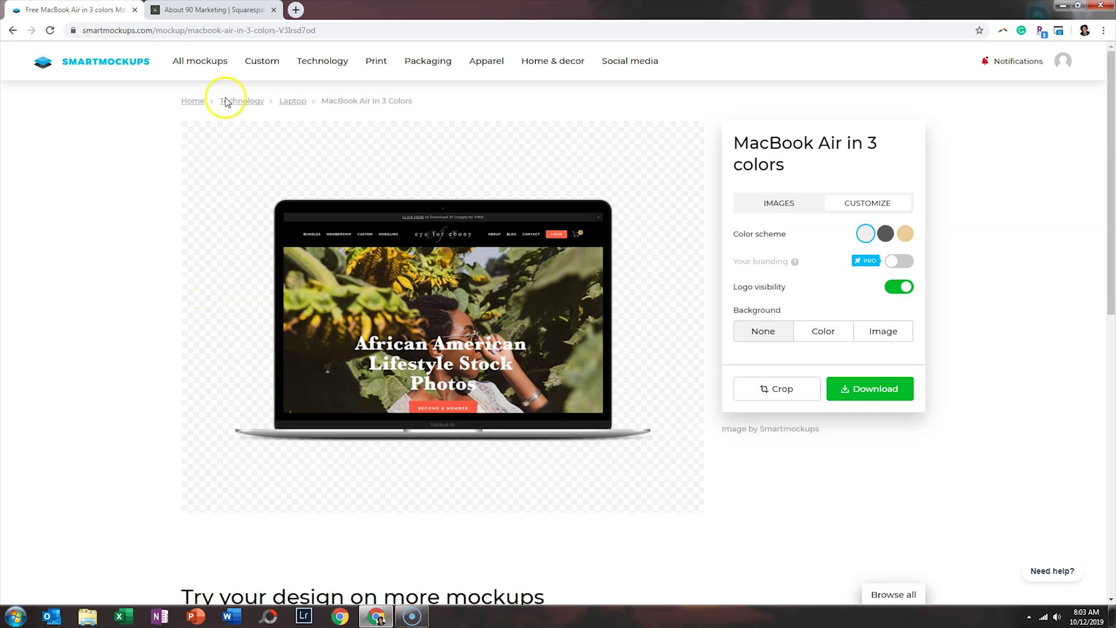
# - Switch to the About 90 Marketing site and view the blog post about the speaker, model and gospel artist's Squarespace site
pyautogui.click(227, 10)
pyautogui.moveTo(1108, 304); pyautogui.dragTo(1091, 80)
pyautogui.click(843, 96)
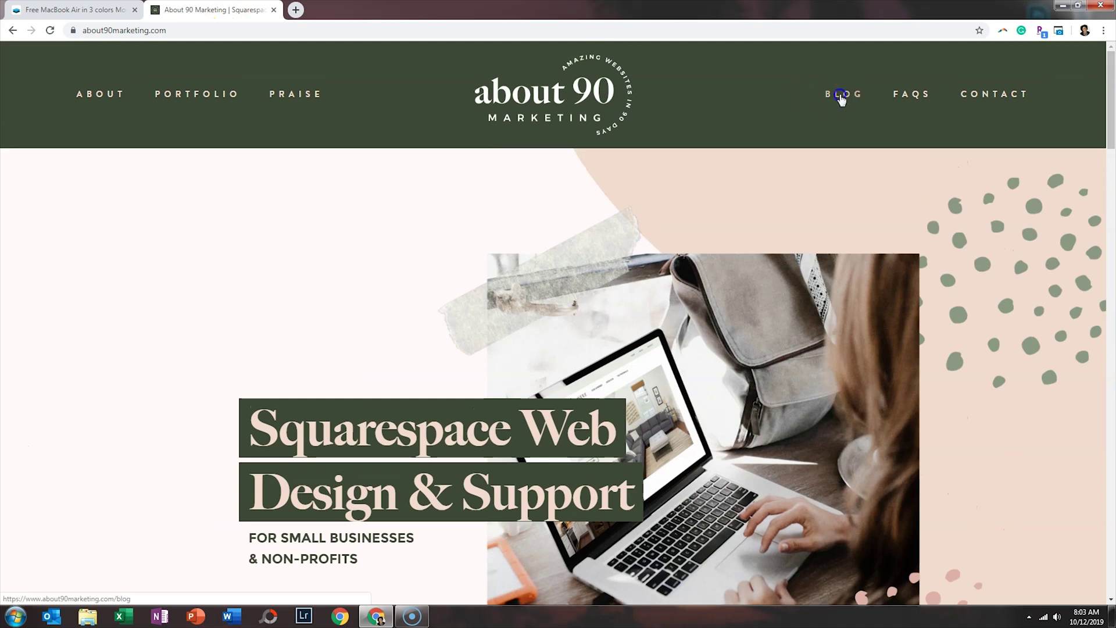
pyautogui.moveTo(1107, 131); pyautogui.dragTo(1111, 205)
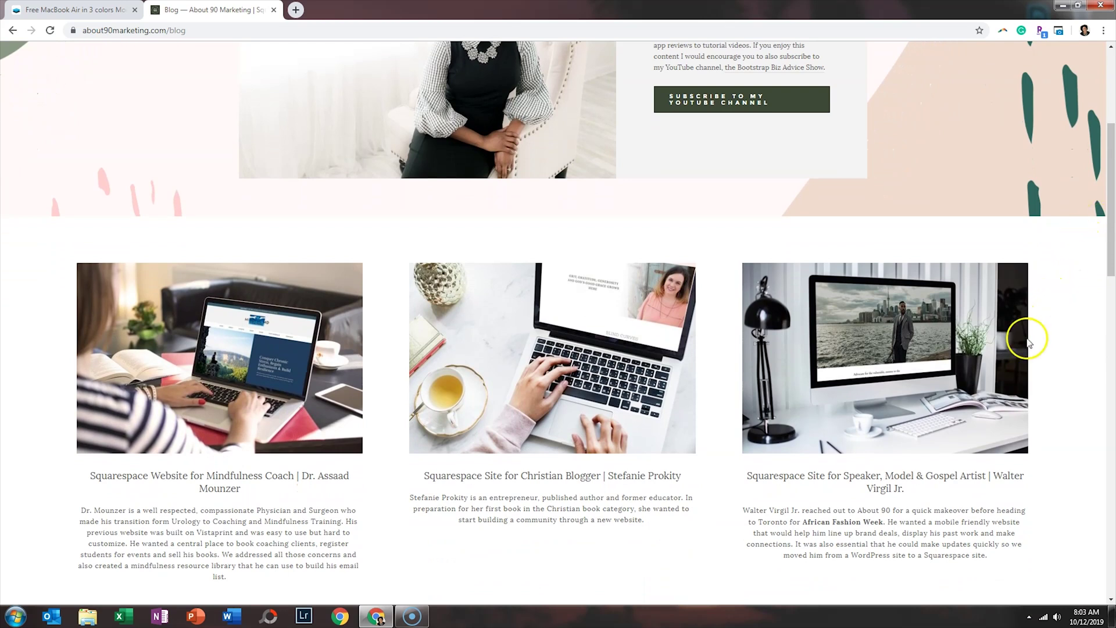
pyautogui.click(882, 490)
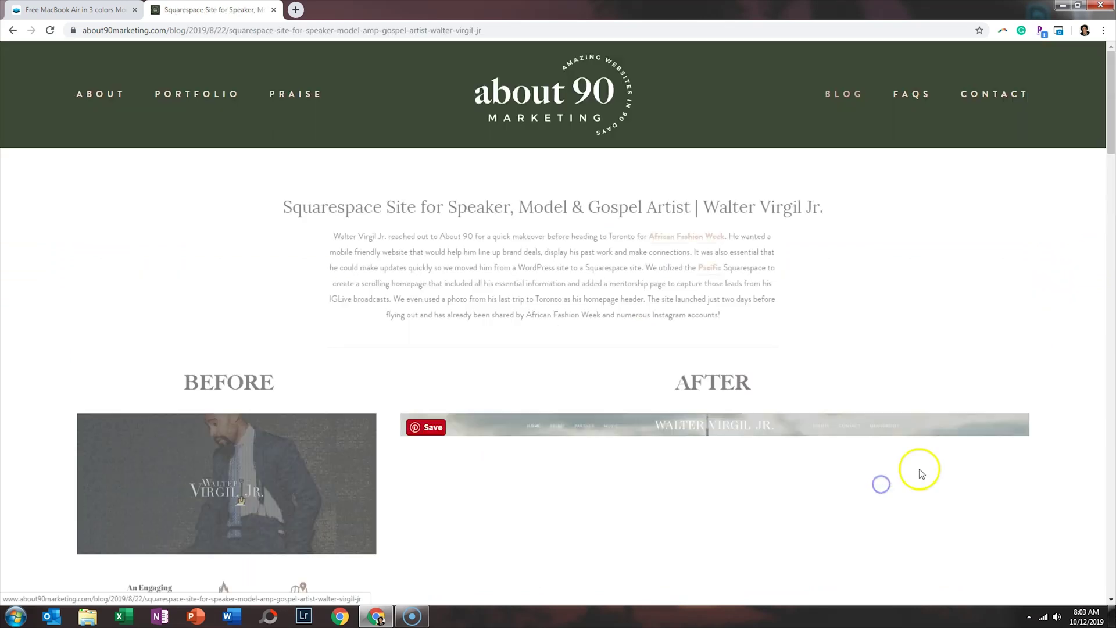
pyautogui.moveTo(1111, 136)
pyautogui.mouseDown()
pyautogui.moveTo(1112, 291)
pyautogui.moveTo(1099, 349)
pyautogui.moveTo(1101, 129)
pyautogui.mouseUp()
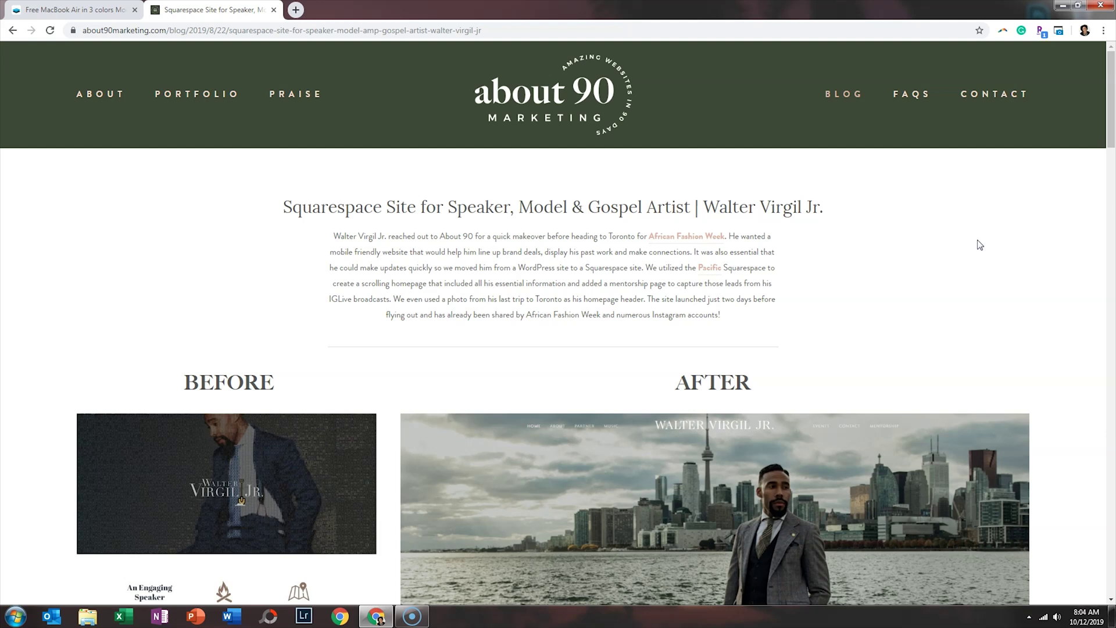
# - Switch back to the MacBook Air in 3 colors mockup on Smartmockups
pyautogui.click(70, 10)
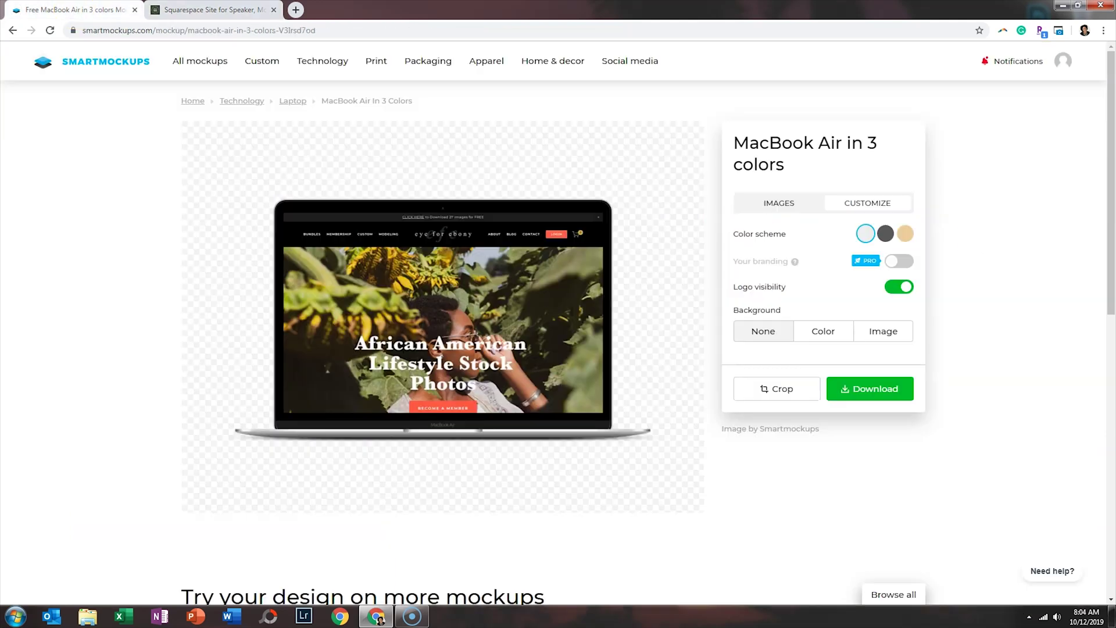
pyautogui.click(39, 246)
pyautogui.click(25, 260)
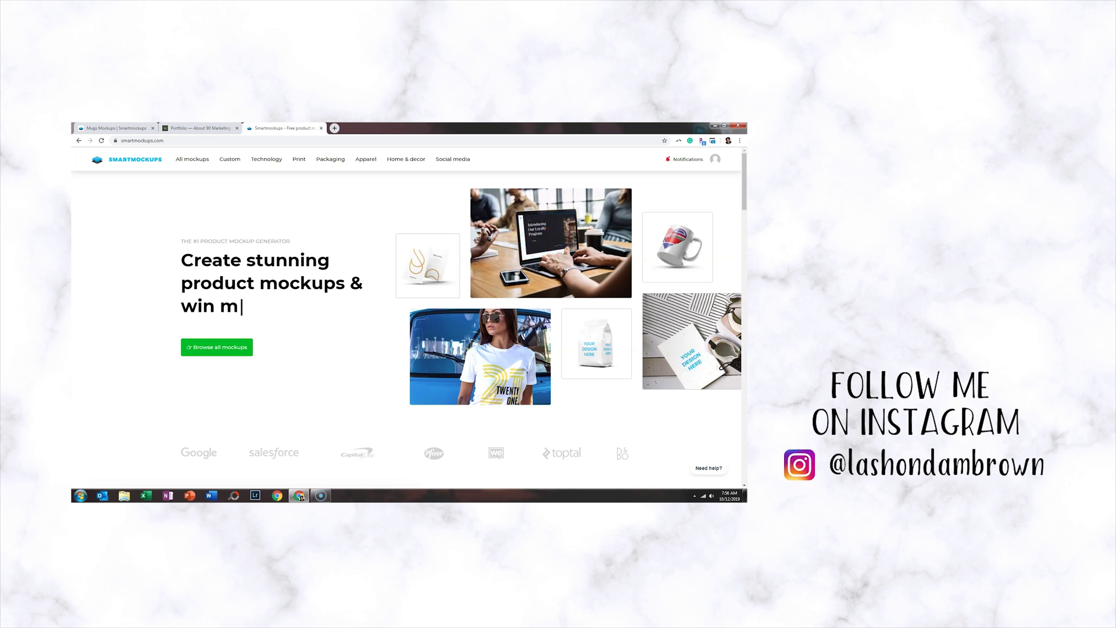
# - Open the Enamel mug on the table mockup from the mugs category and upload image2.PNG as its design
pyautogui.hotkey('ctrl', '1')
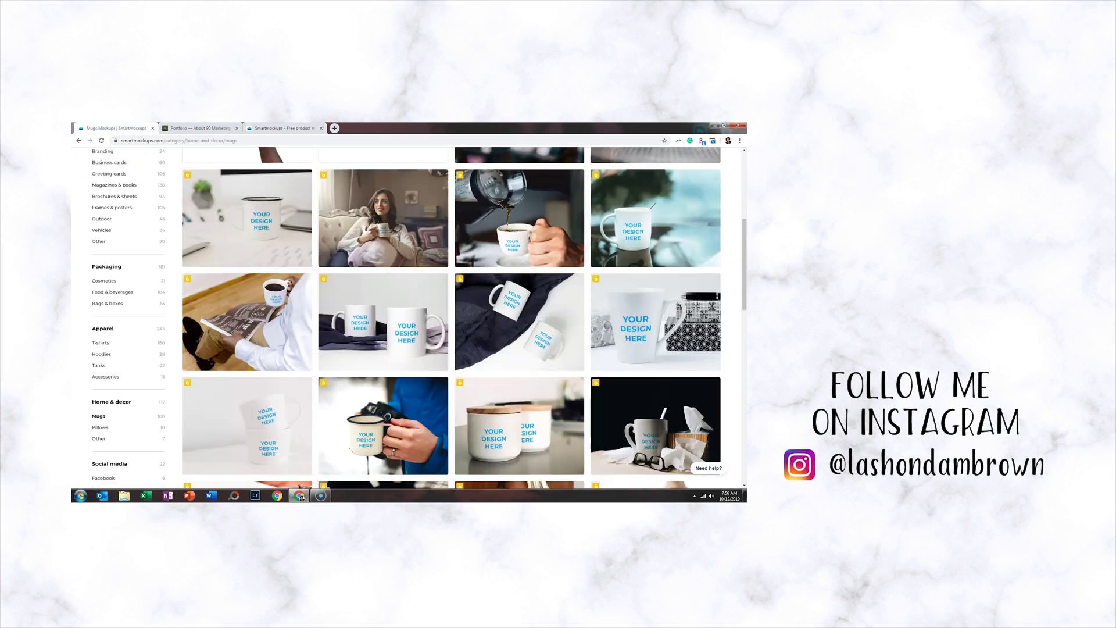
pyautogui.click(247, 218)
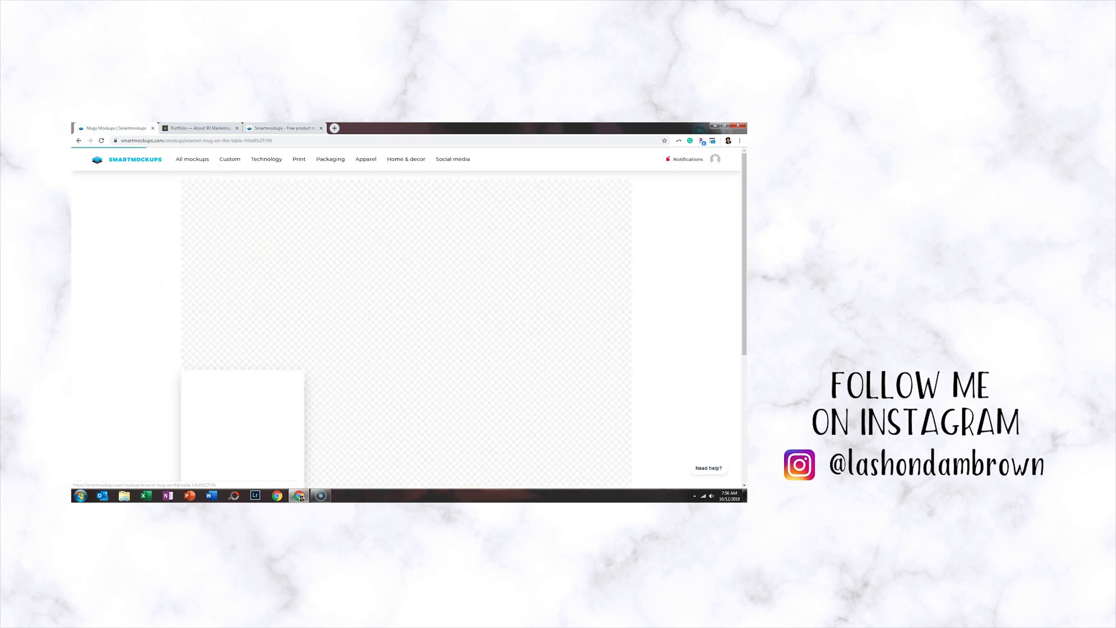
pyautogui.click(542, 265)
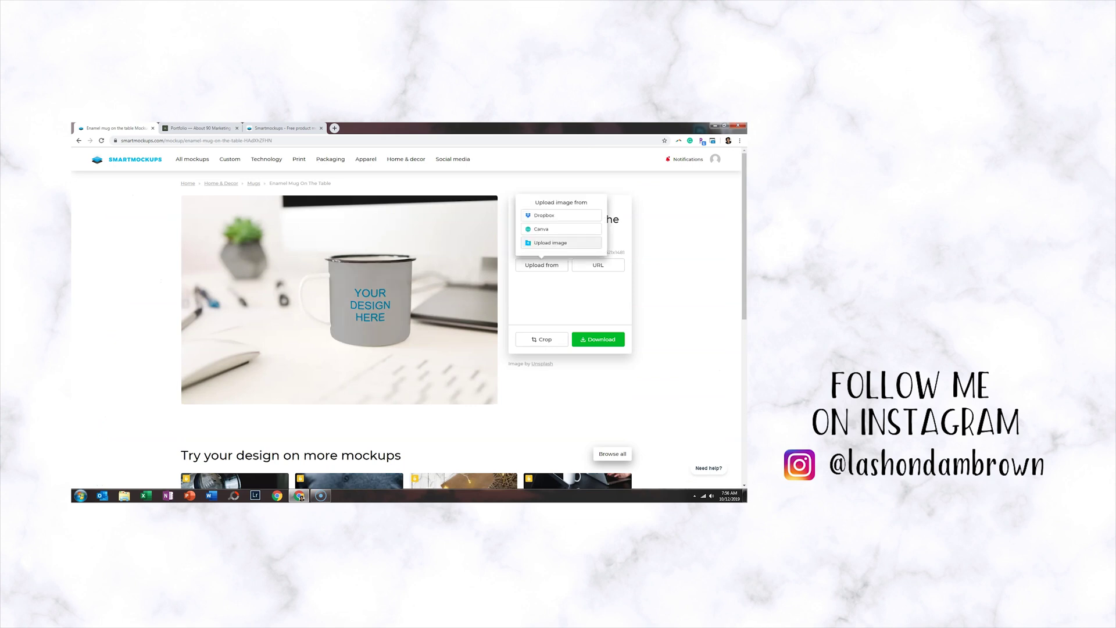
pyautogui.click(550, 242)
pyautogui.doubleClick(239, 317)
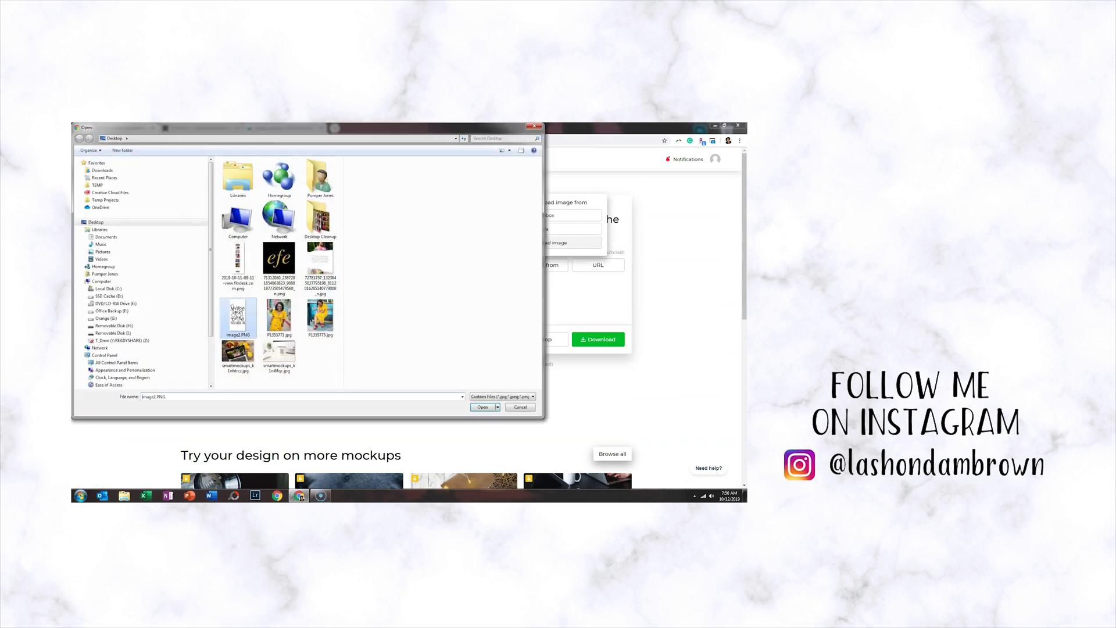
pyautogui.click(570, 410)
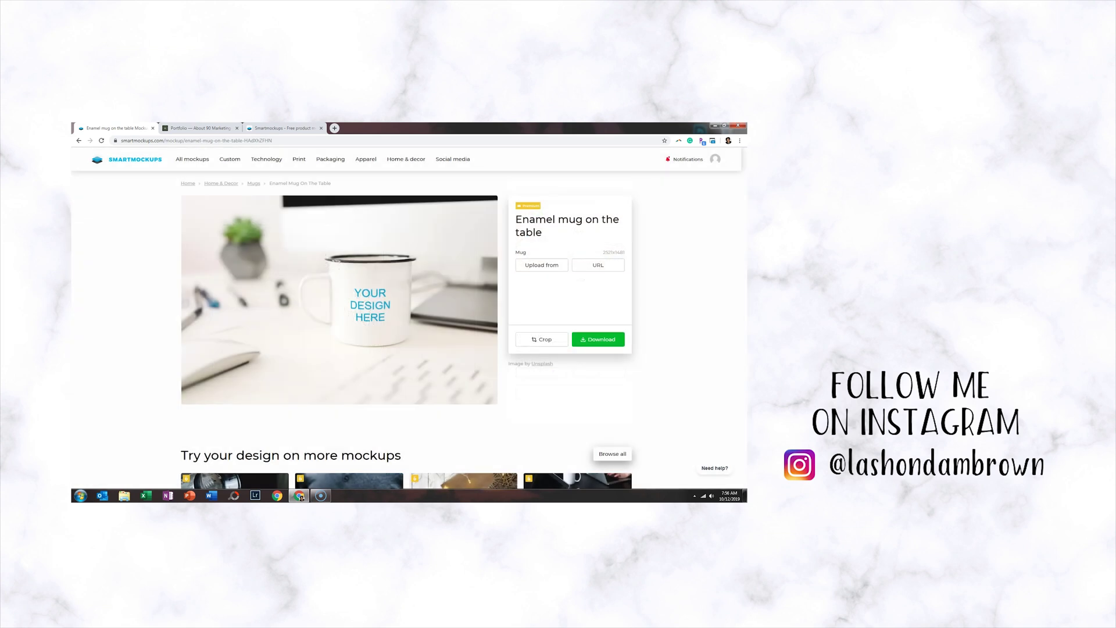
# - Download the finished enamel mug mockup in High image quality
pyautogui.click(598, 339)
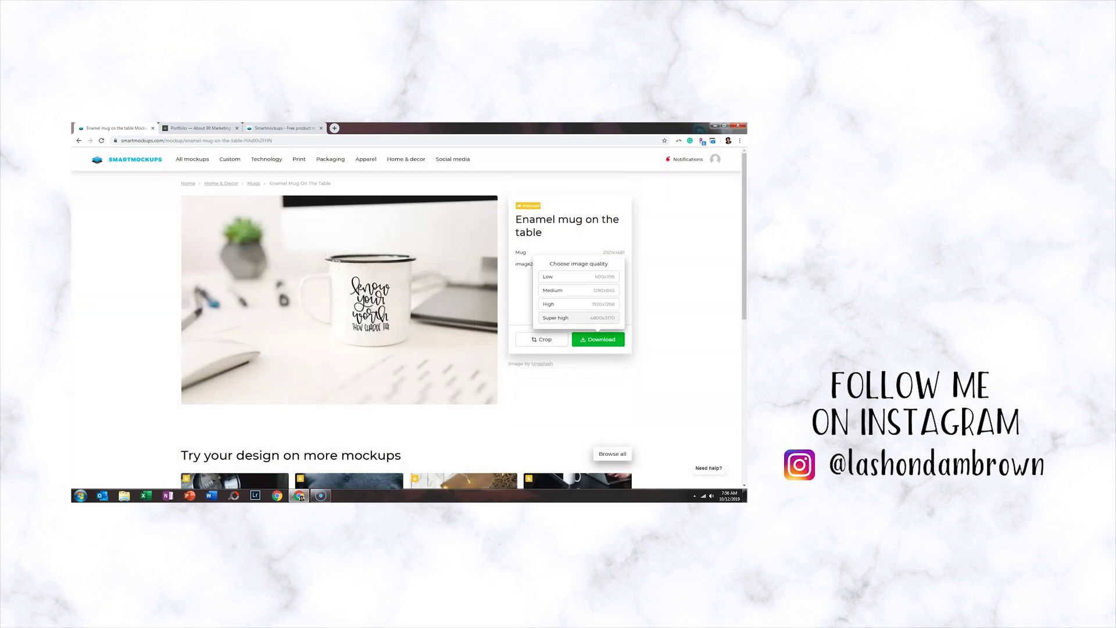
pyautogui.click(578, 303)
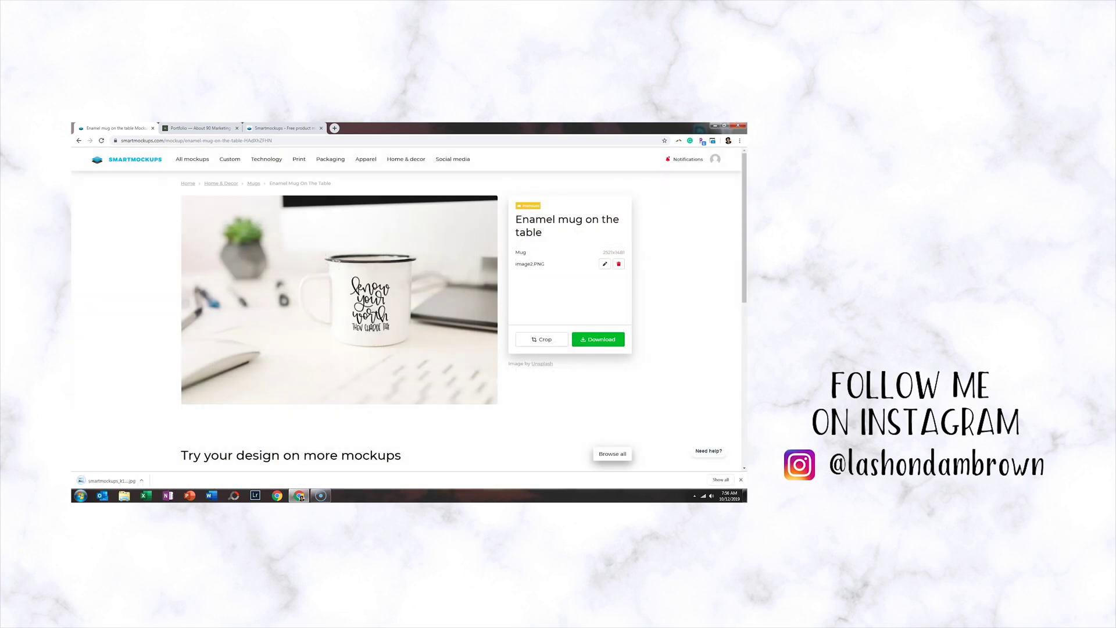